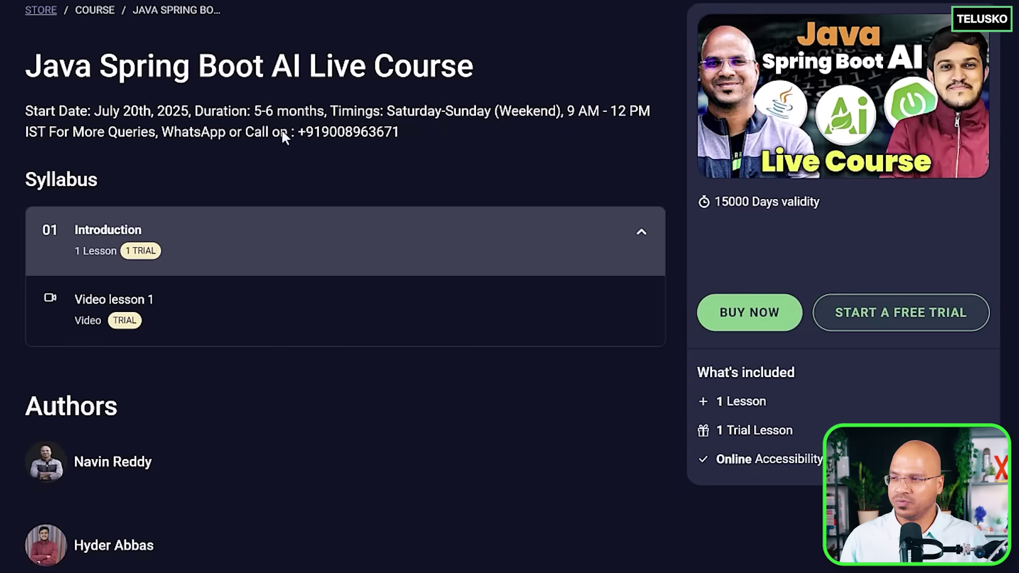
scroll(111, 142, "down", 5)
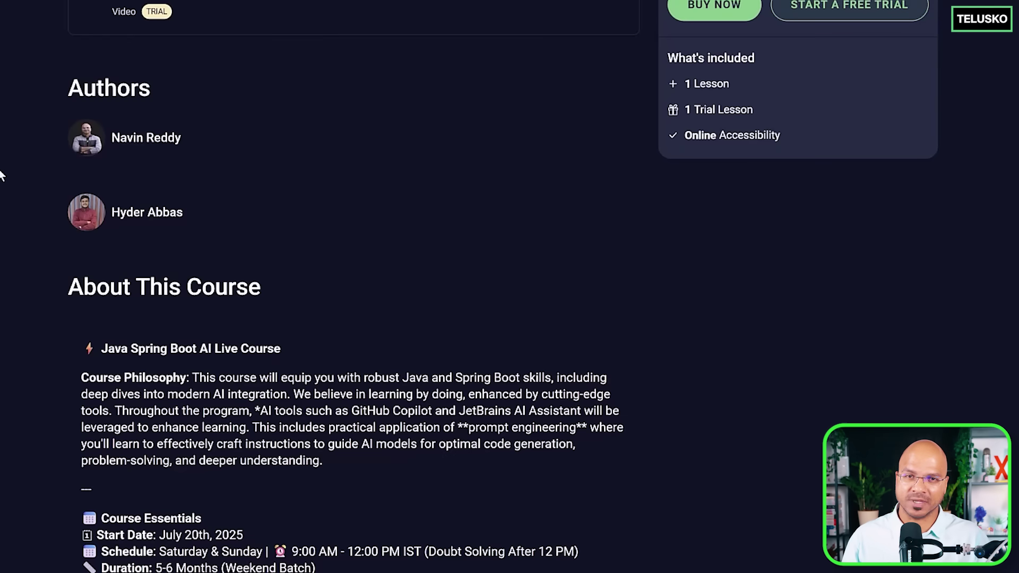
scroll(2, 173, "down", 3)
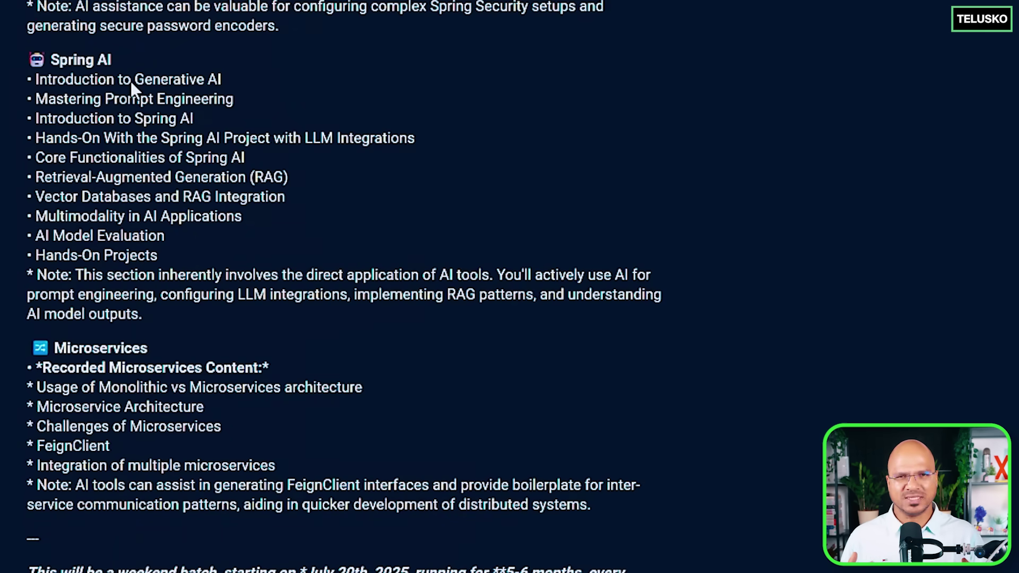
scroll(153, 119, "up", 1)
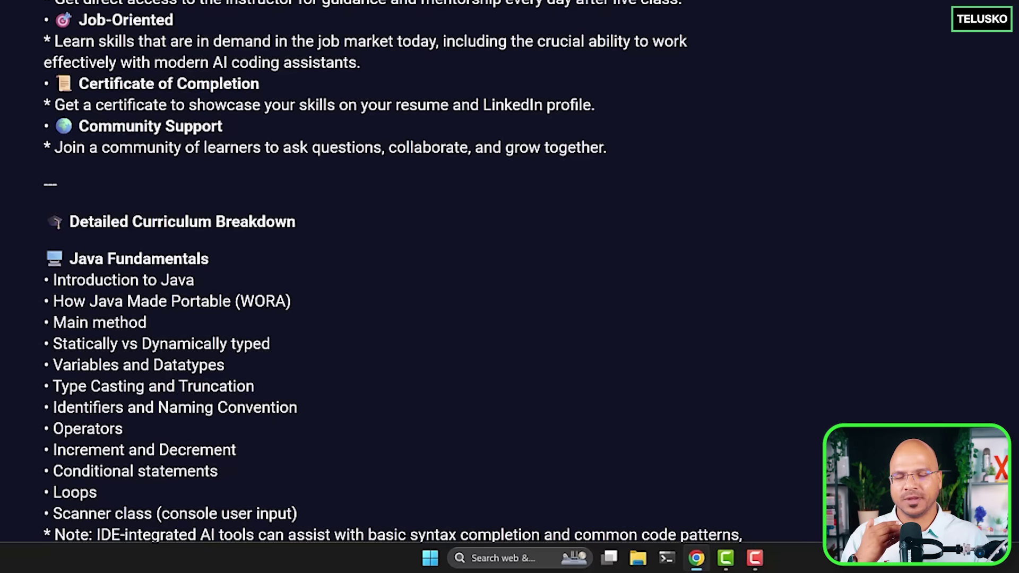
scroll(382, 287, "up", 5)
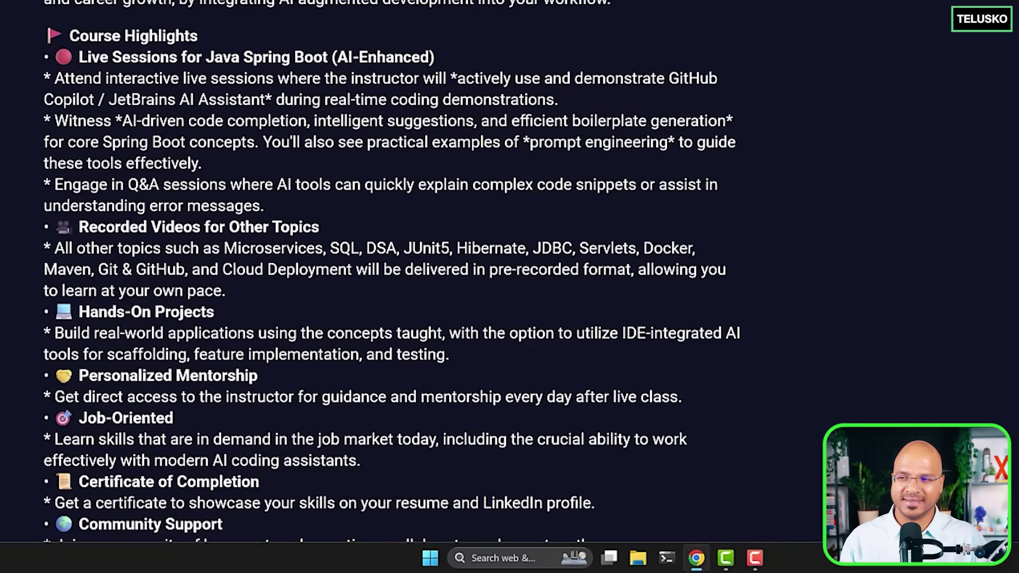
scroll(294, 230, "up", 6)
scroll(293, 230, "up", 6)
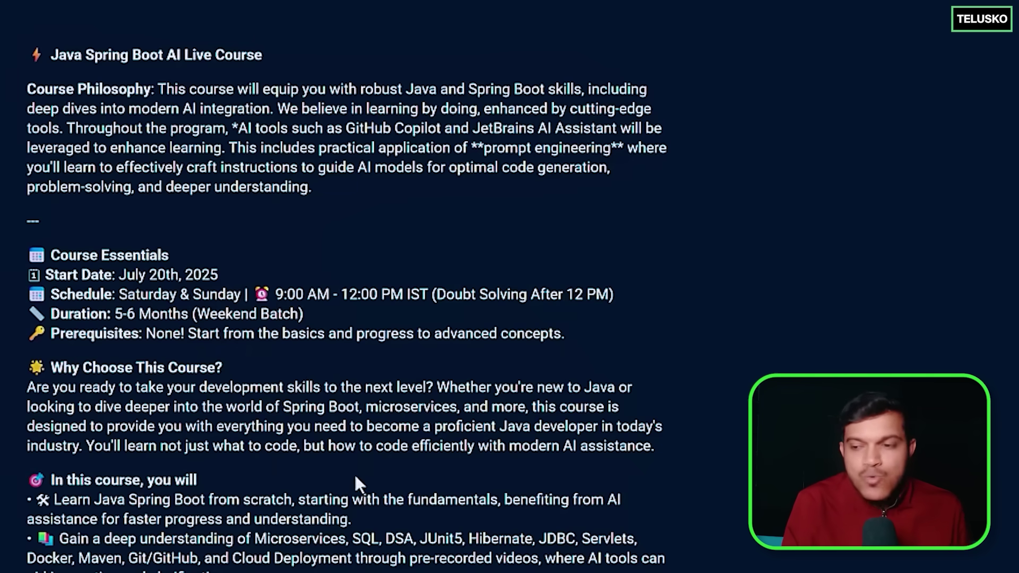
scroll(354, 479, "down", 3)
scroll(355, 478, "down", 5)
scroll(352, 477, "down", 5)
scroll(353, 477, "down", 4)
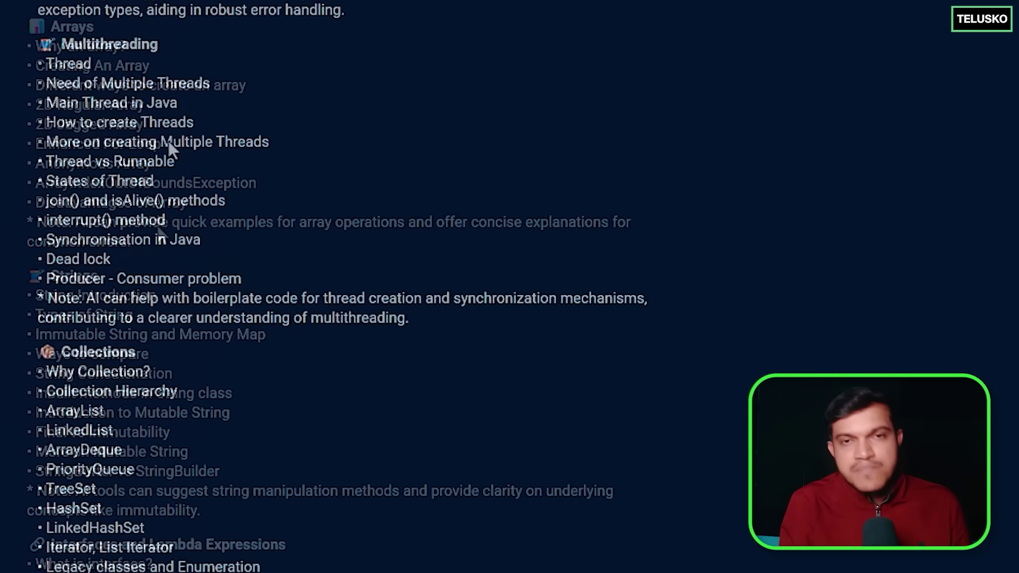
scroll(168, 141, "down", 1)
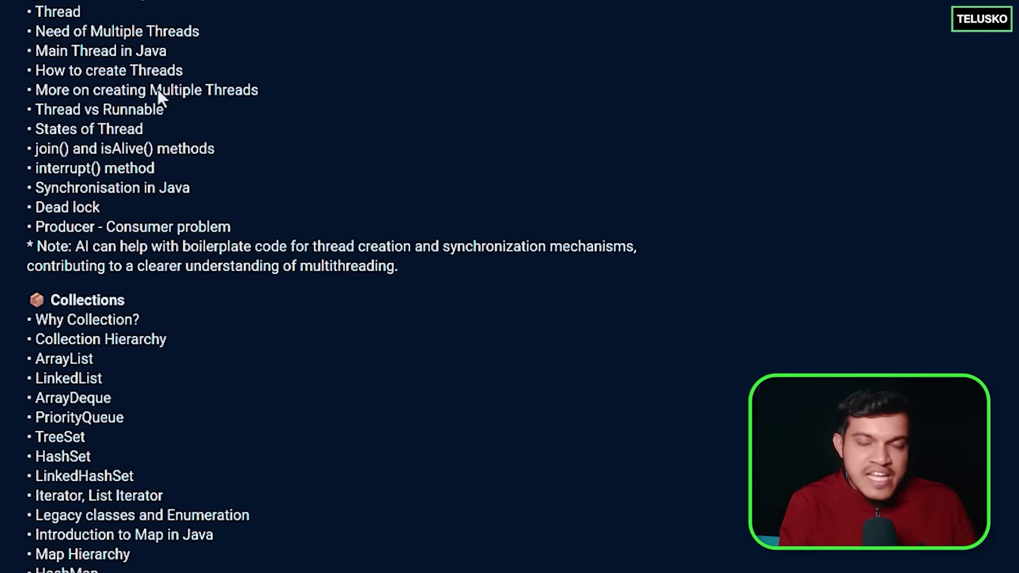
scroll(158, 88, "down", 2)
scroll(158, 88, "down", 3)
scroll(157, 88, "down", 3)
scroll(158, 88, "down", 3)
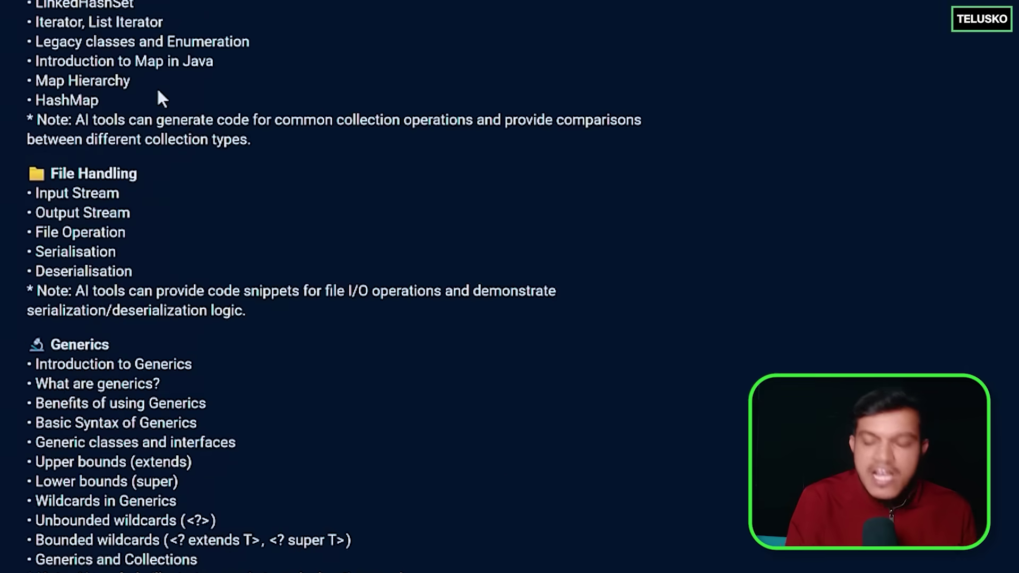
scroll(158, 88, "down", 1)
scroll(157, 88, "up", 4)
scroll(158, 88, "up", 4)
scroll(158, 89, "up", 3)
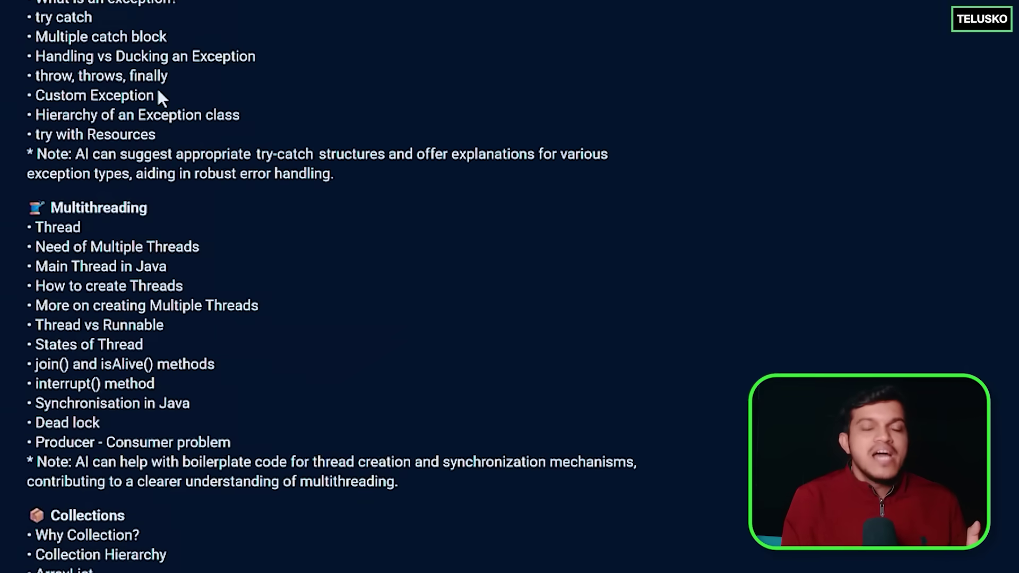
scroll(157, 89, "up", 3)
scroll(157, 89, "up", 2)
scroll(157, 89, "up", 3)
scroll(158, 94, "up", 3)
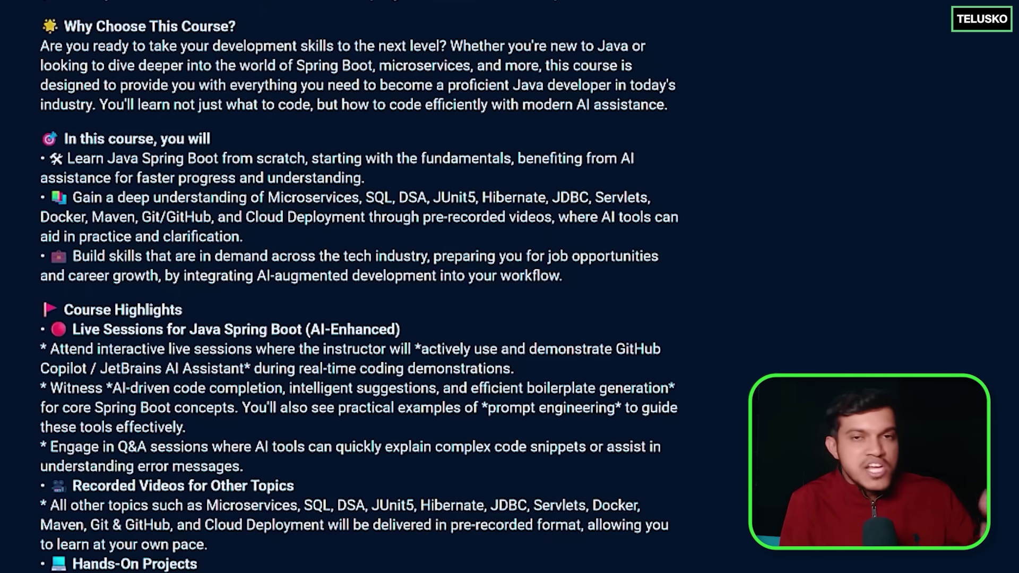
scroll(232, 63, "down", 3)
scroll(232, 63, "down", 3)
scroll(232, 63, "down", 5)
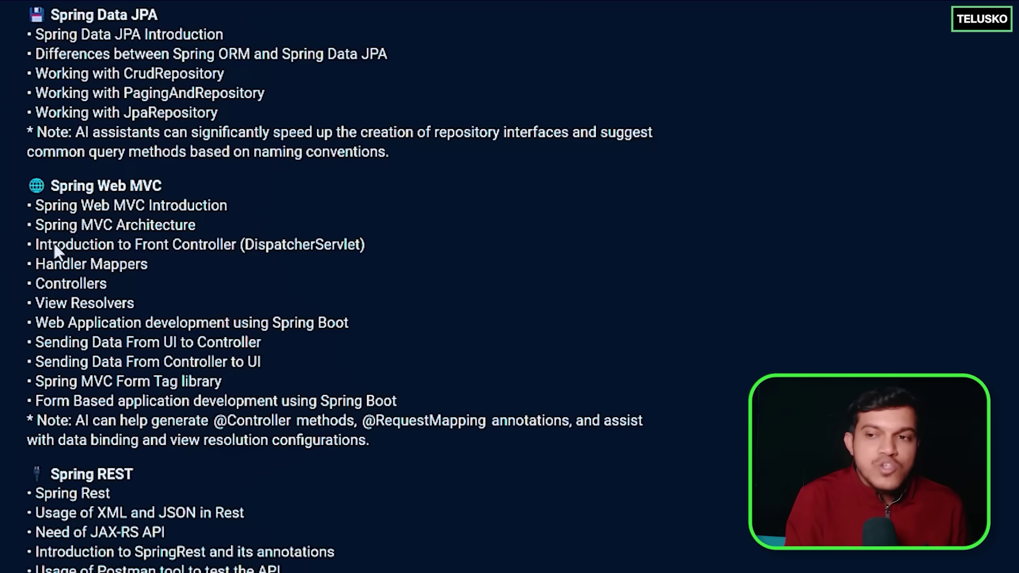
scroll(278, 390, "down", 4)
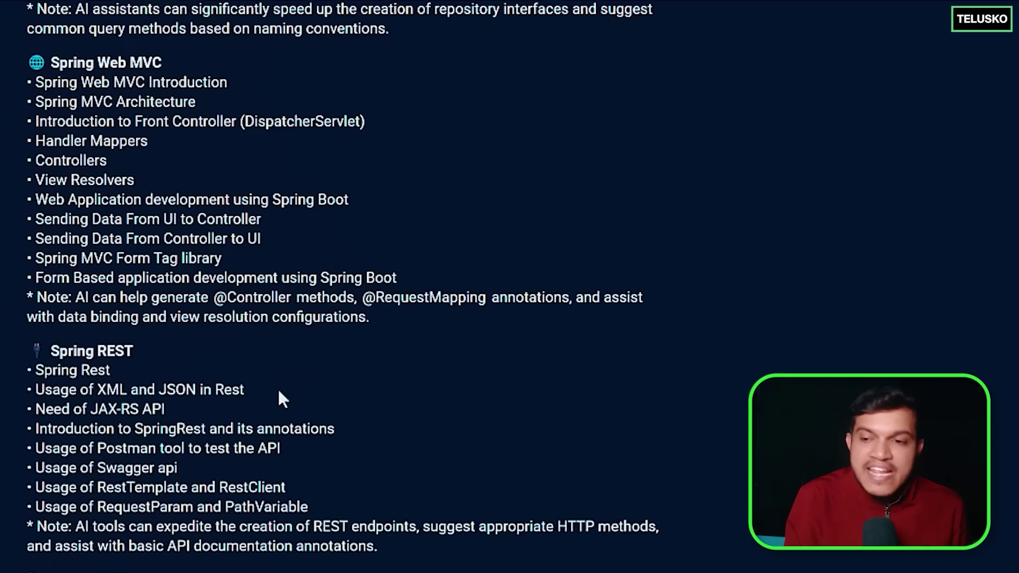
scroll(278, 389, "down", 4)
scroll(277, 389, "down", 3)
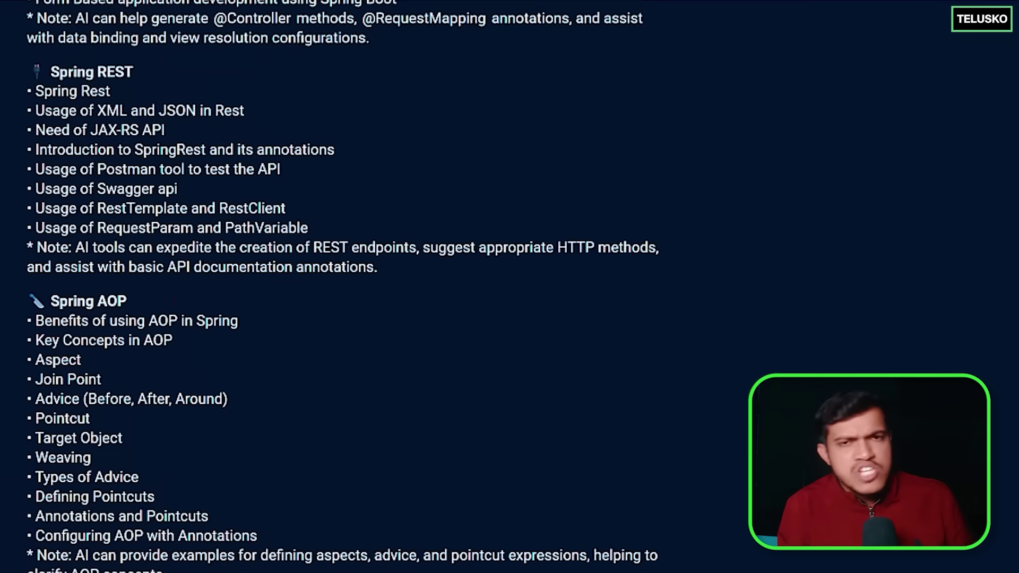
scroll(138, 491, "down", 4)
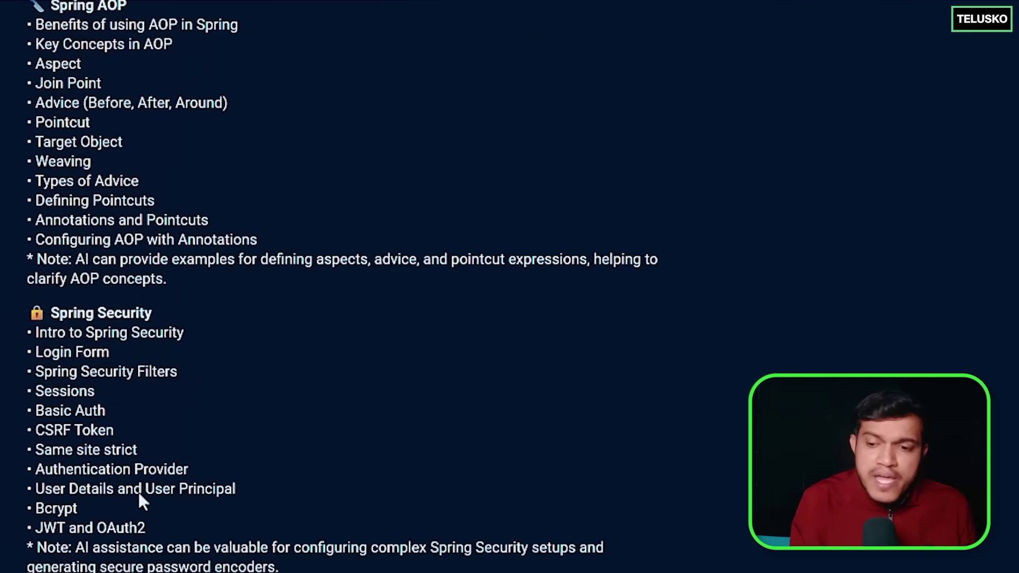
scroll(138, 491, "down", 1)
scroll(138, 491, "down", 2)
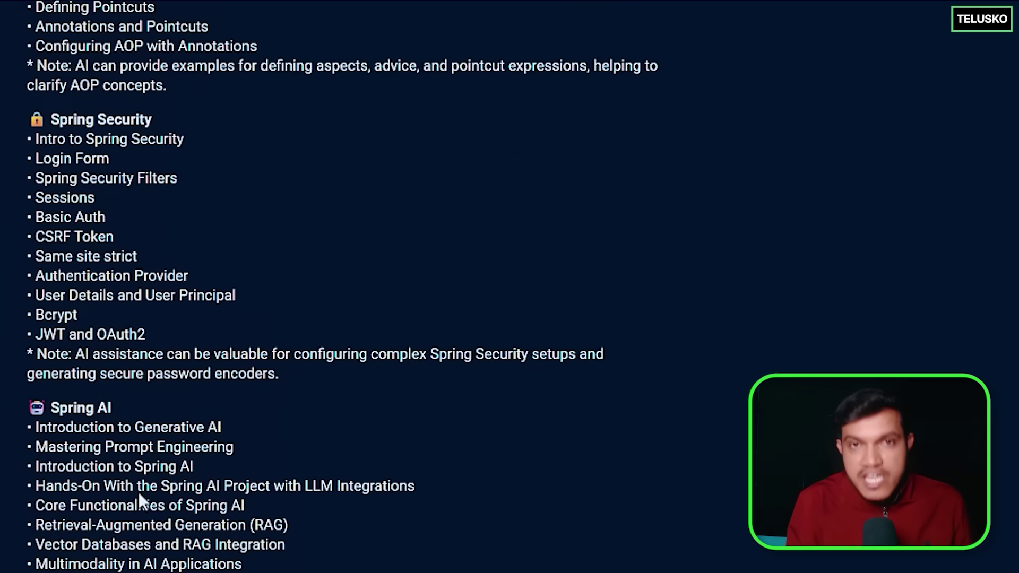
scroll(138, 491, "down", 2)
scroll(138, 374, "down", 3)
scroll(139, 184, "down", 2)
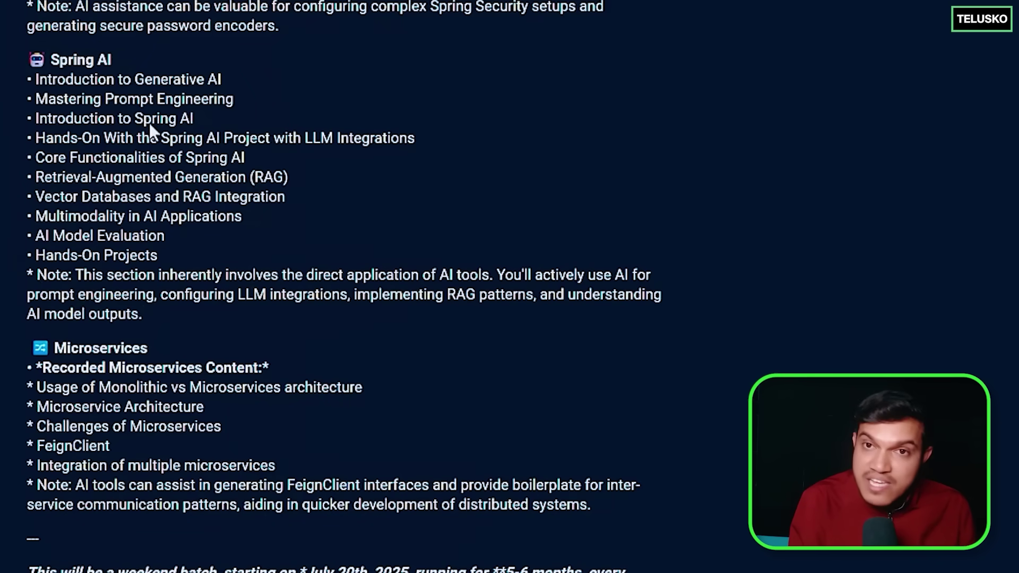
scroll(149, 123, "up", 3)
scroll(148, 122, "up", 2)
scroll(149, 121, "up", 1)
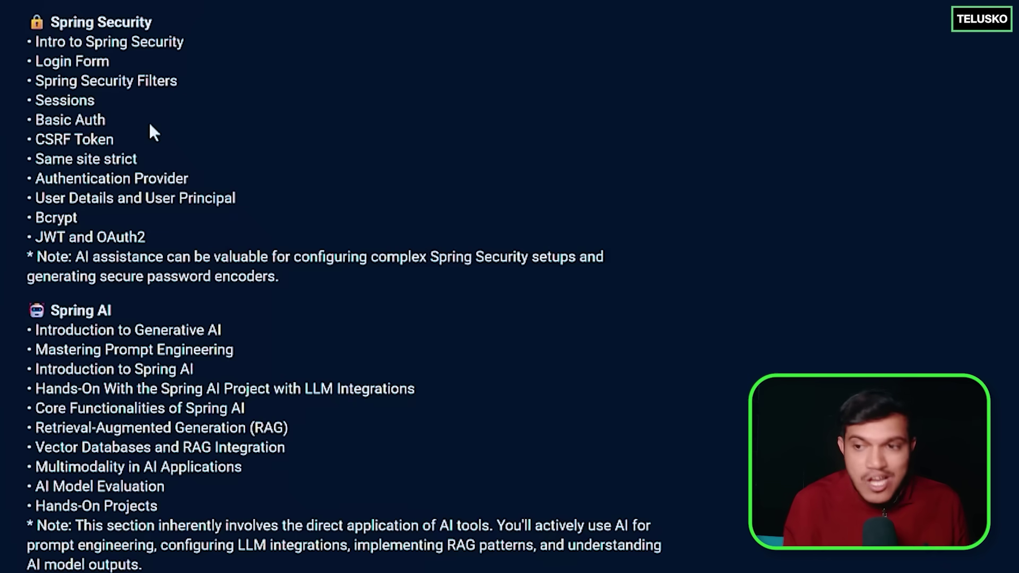
scroll(121, 269, "down", 2)
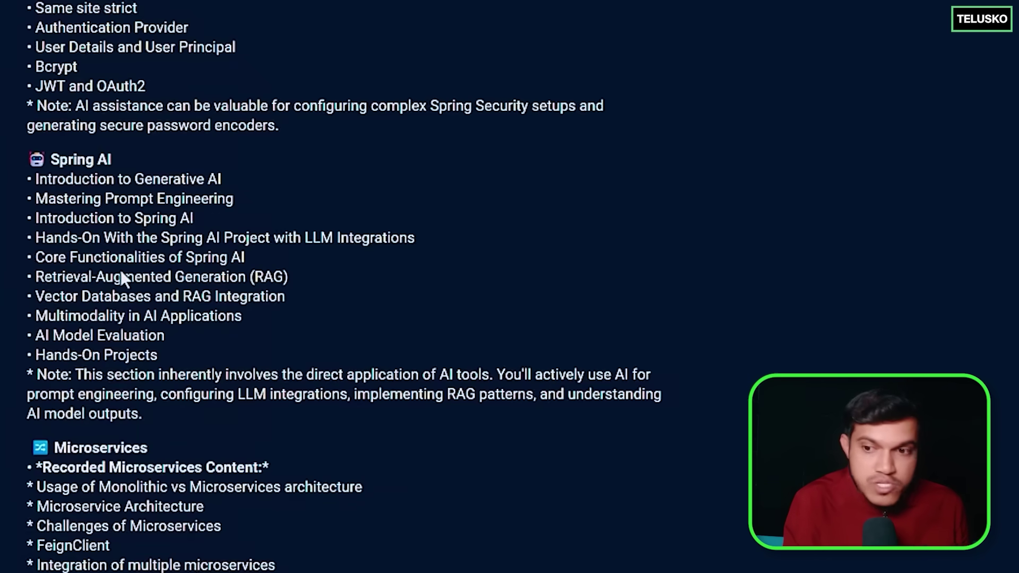
scroll(120, 270, "up", 5)
scroll(120, 270, "up", 3)
scroll(120, 270, "up", 2)
scroll(121, 270, "up", 5)
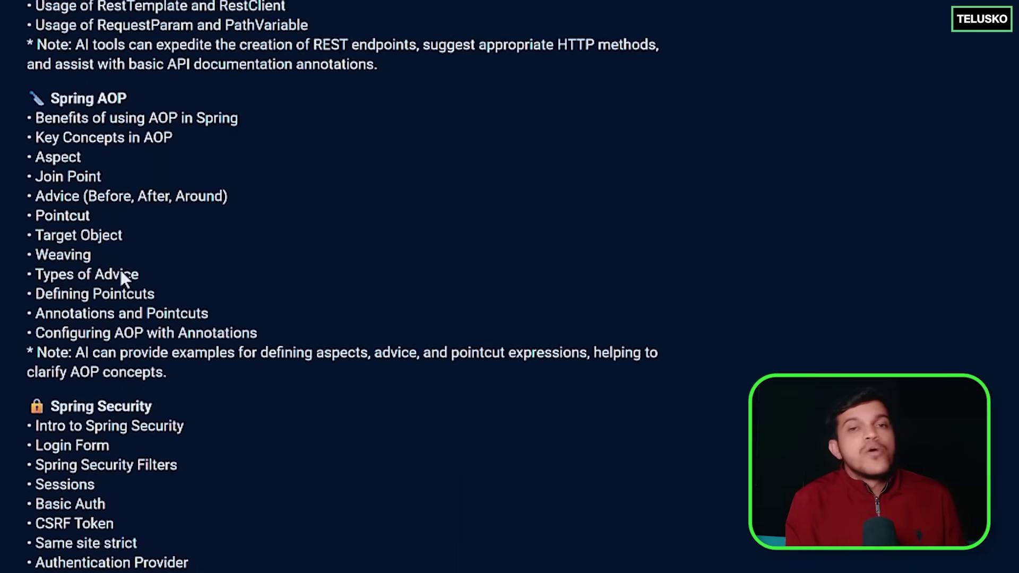
scroll(120, 270, "up", 15)
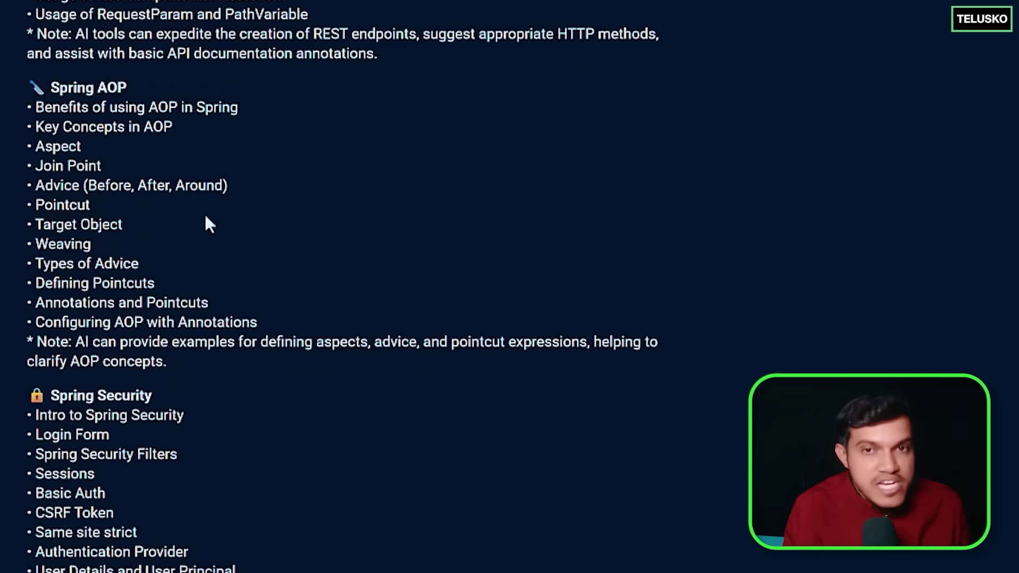
scroll(205, 212, "down", 5)
scroll(205, 212, "down", 5)
scroll(205, 213, "down", 3)
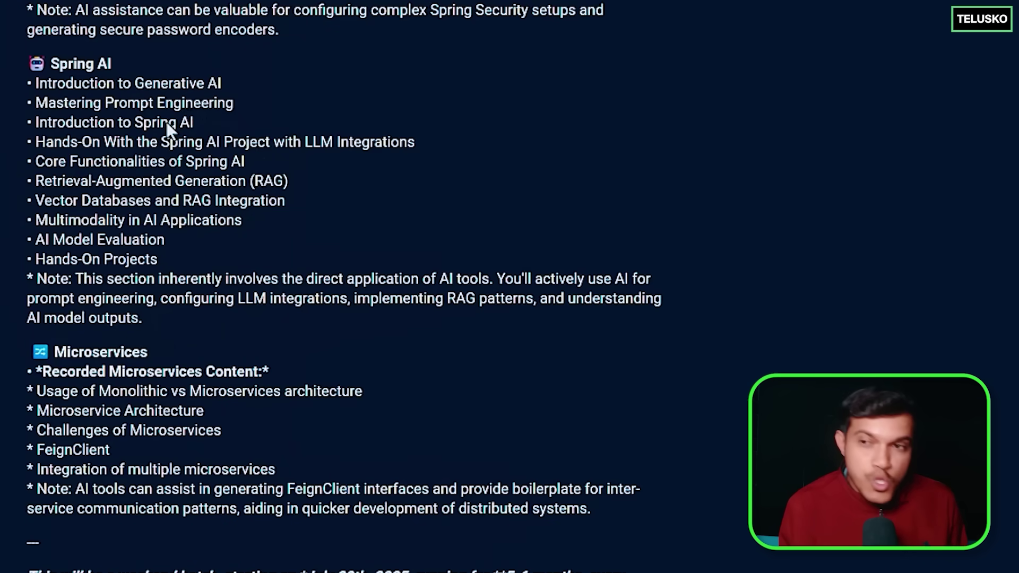
scroll(166, 122, "up", 3)
scroll(165, 120, "up", 4)
scroll(165, 120, "up", 3)
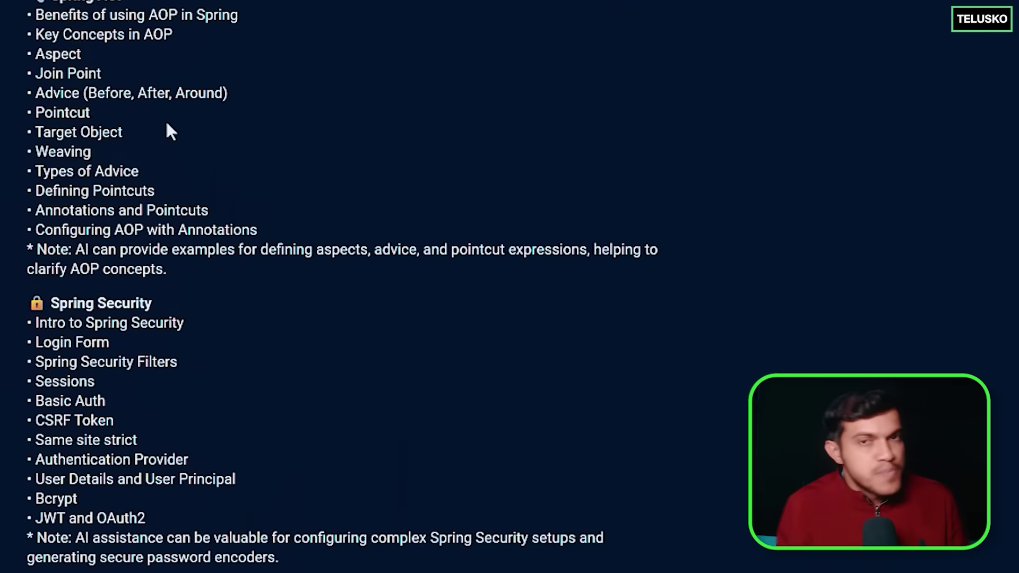
scroll(169, 131, "down", 1)
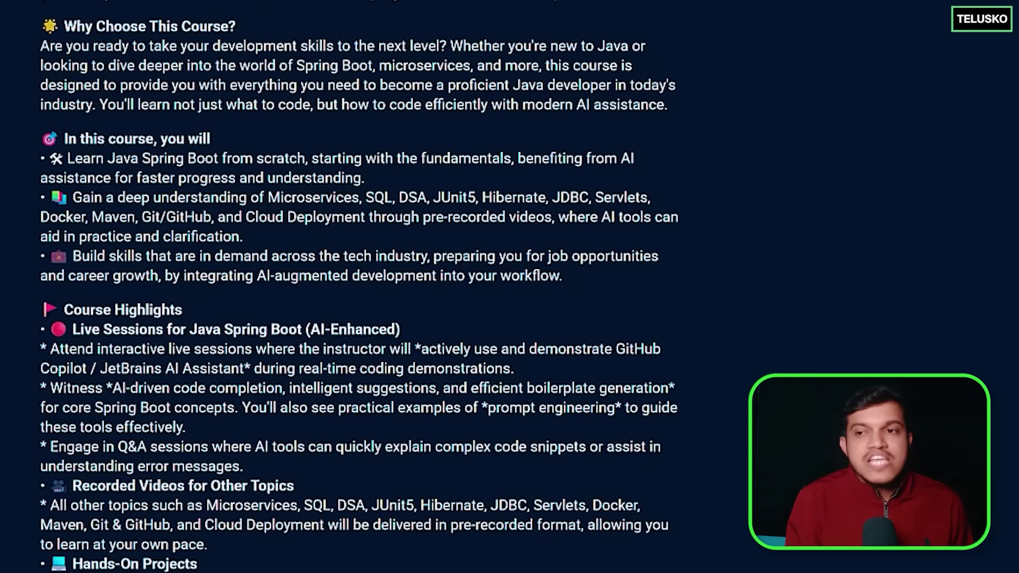
scroll(176, 127, "up", 5)
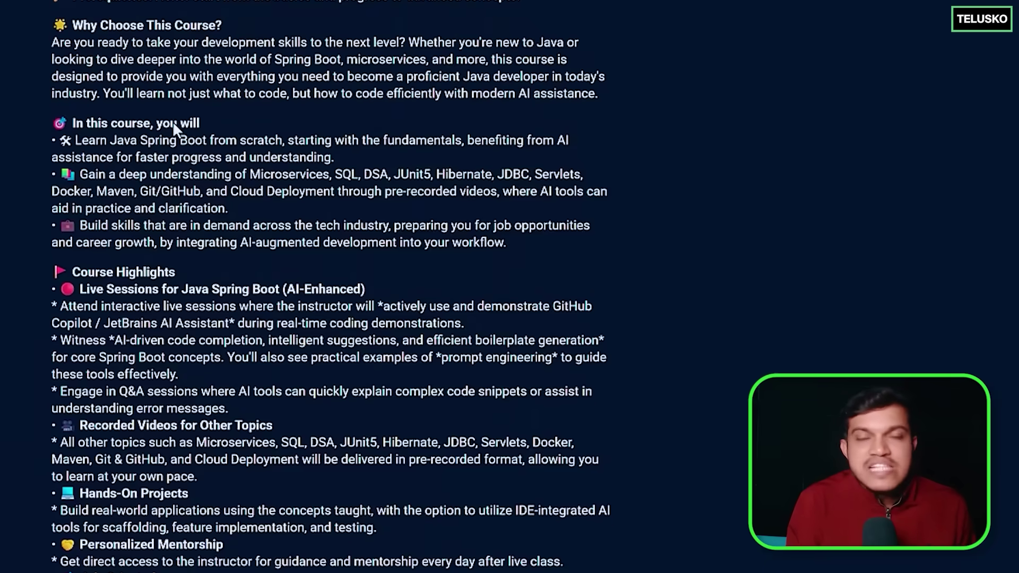
scroll(177, 127, "up", 3)
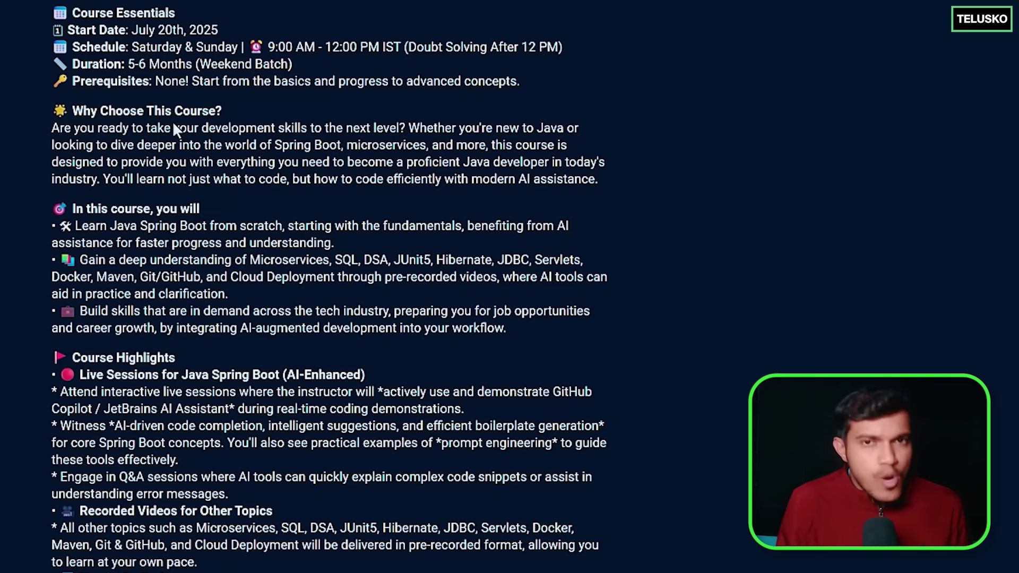
scroll(176, 130, "up", 3)
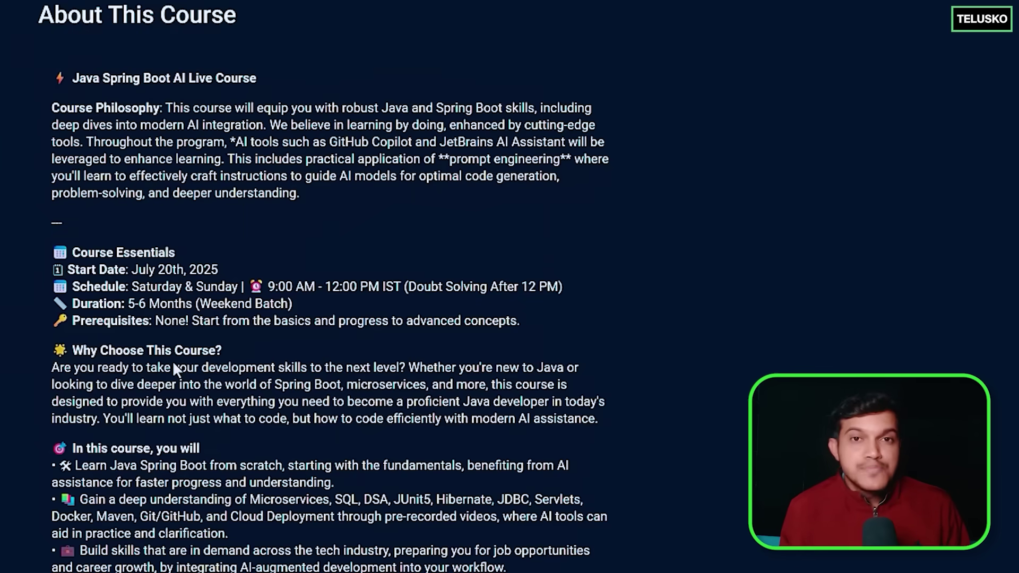